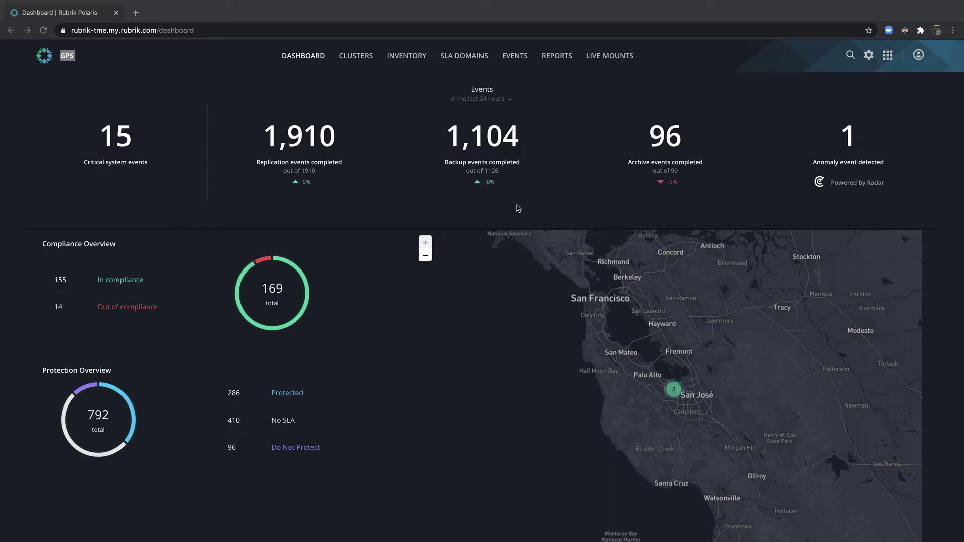
Leave the events time window unchanged and open the DEMO-RADAR anomaly event's file-change details
click(502, 93)
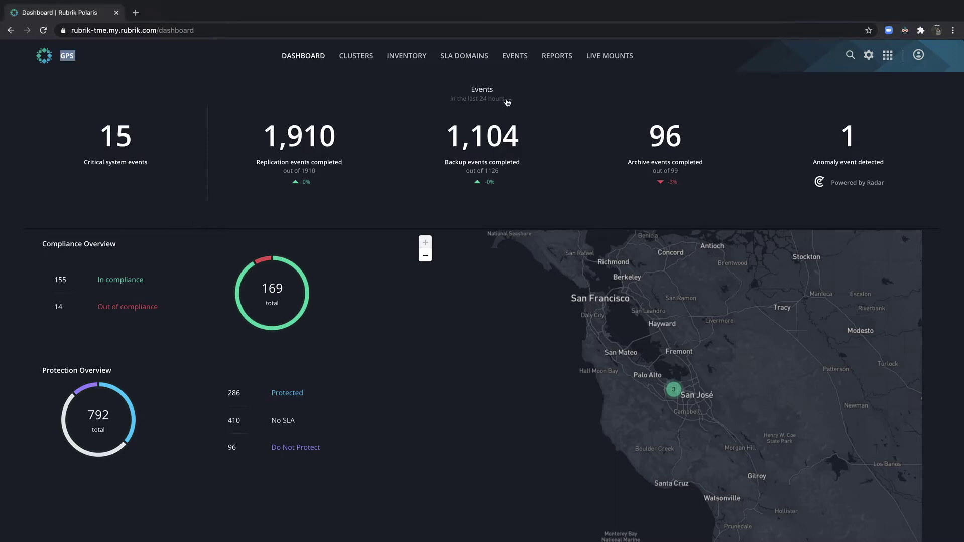
click(508, 103)
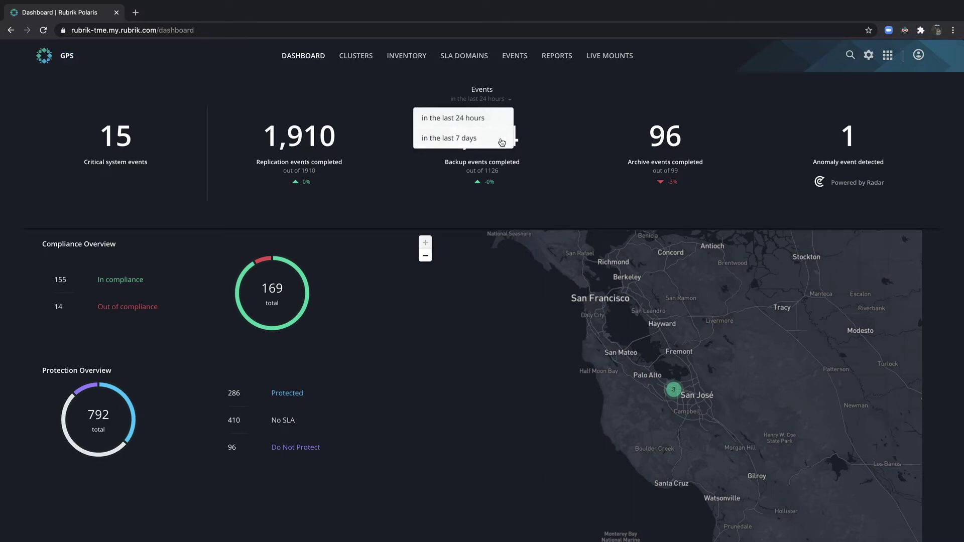
click(620, 107)
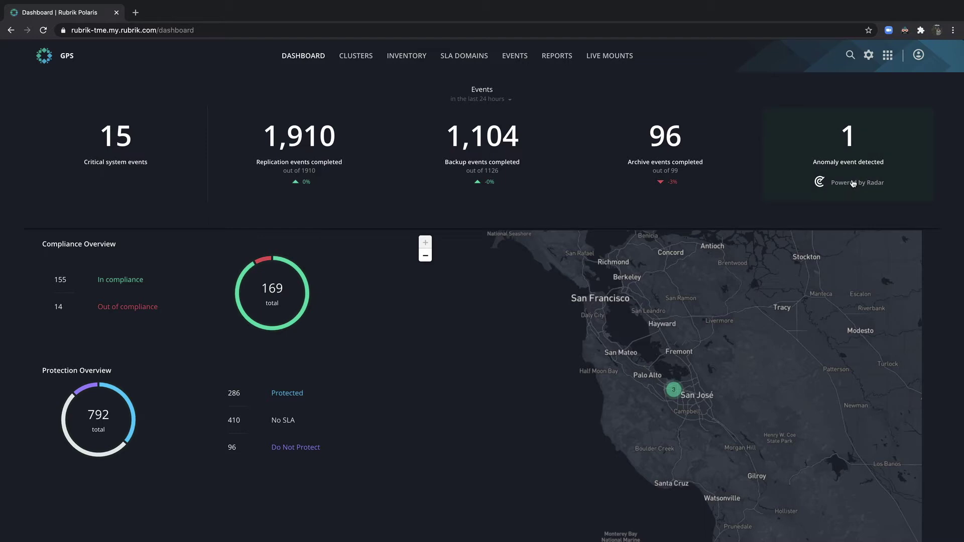
click(845, 156)
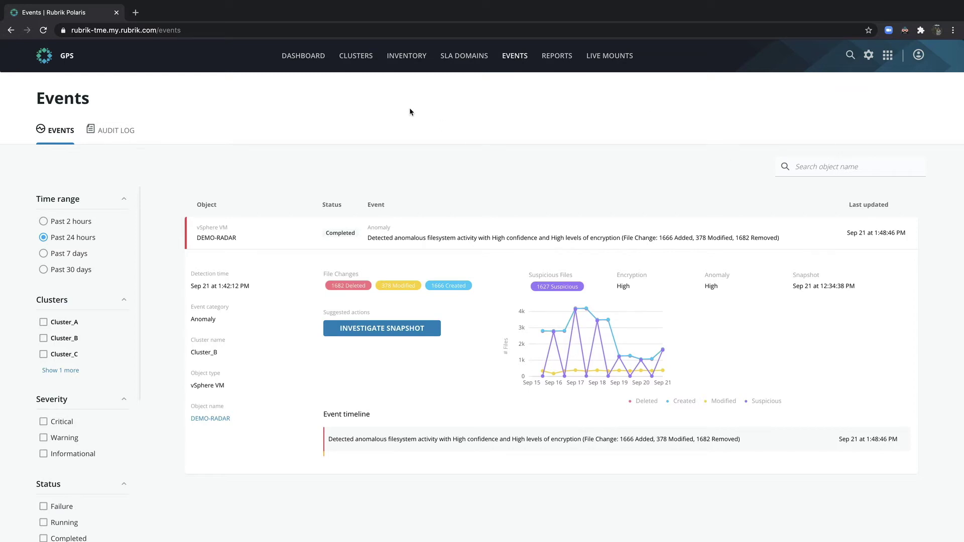
From the Clusters page, copy a single-use token for adding a new cluster, then close the add-cluster window
click(368, 61)
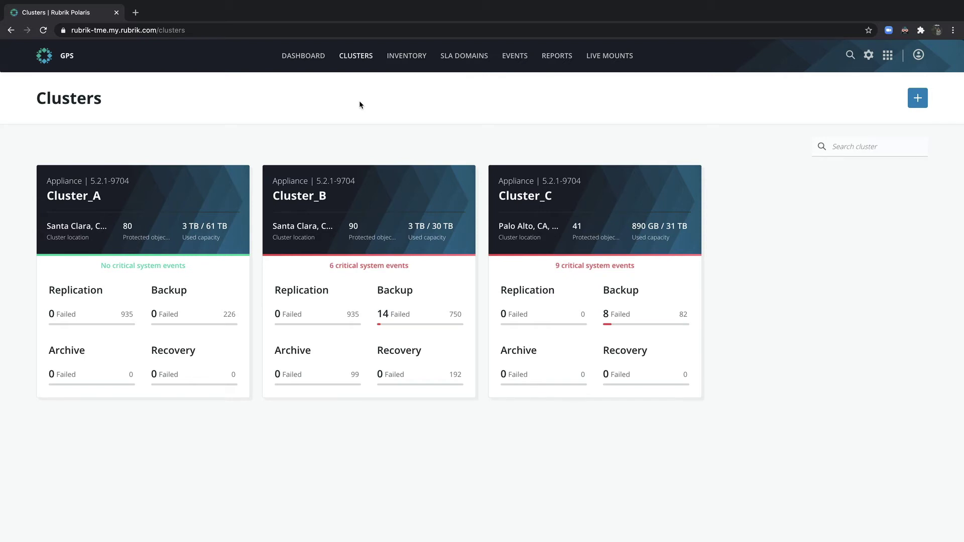
click(913, 98)
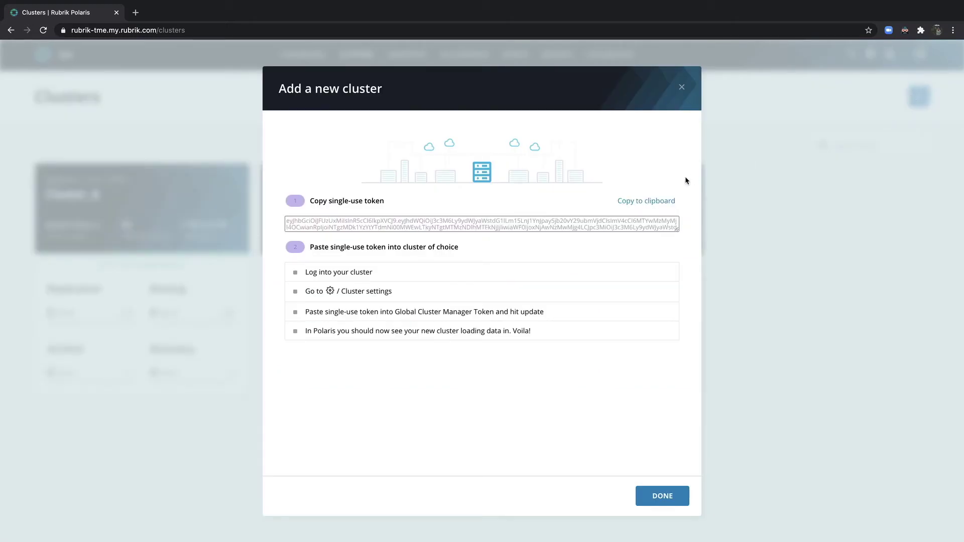
click(661, 196)
click(682, 89)
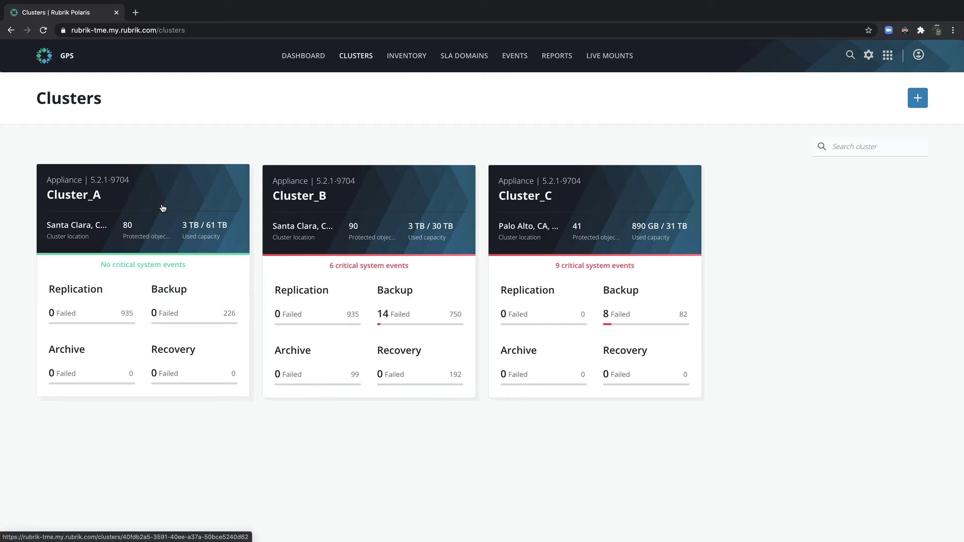
click(382, 260)
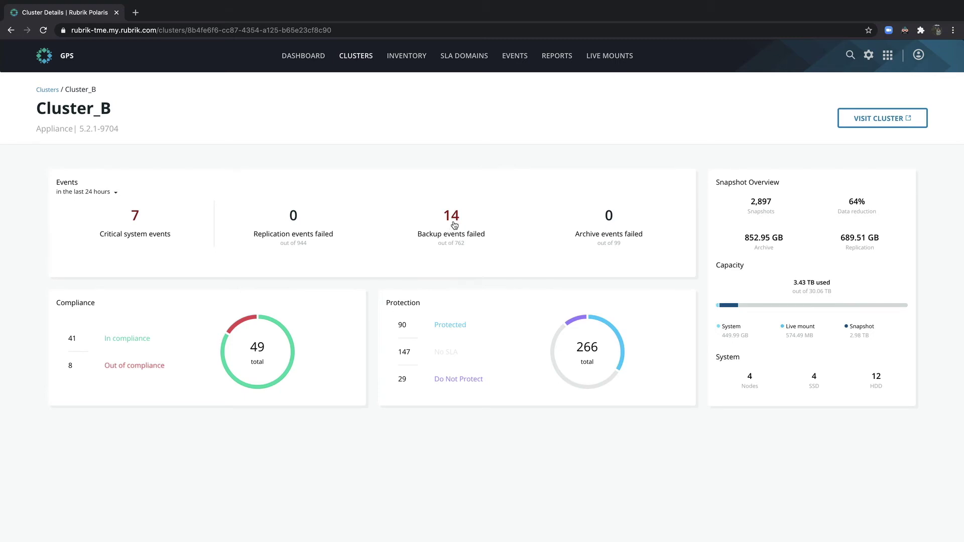
List Cluster_B's 14 failed backup events and expand, then collapse, the MELLIOTT-LIN event
click(453, 221)
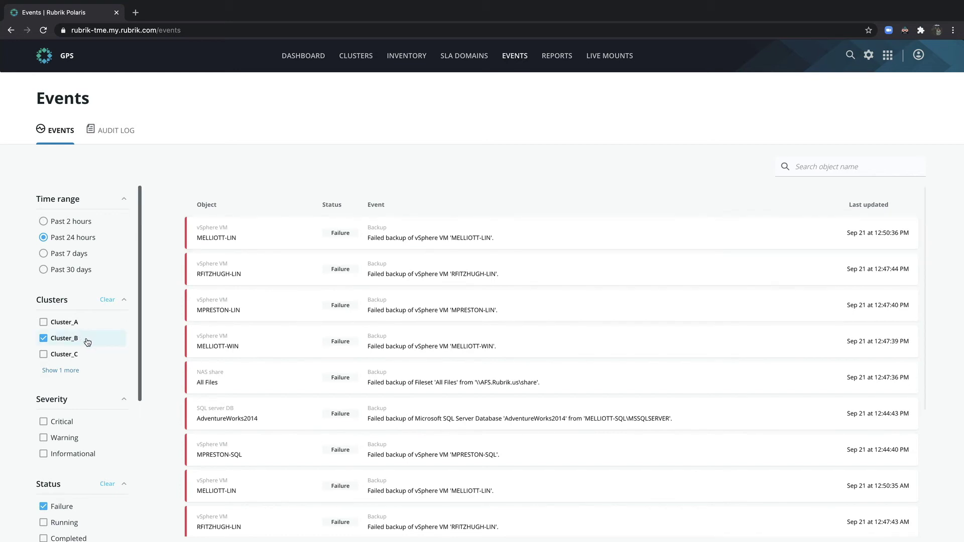
click(278, 239)
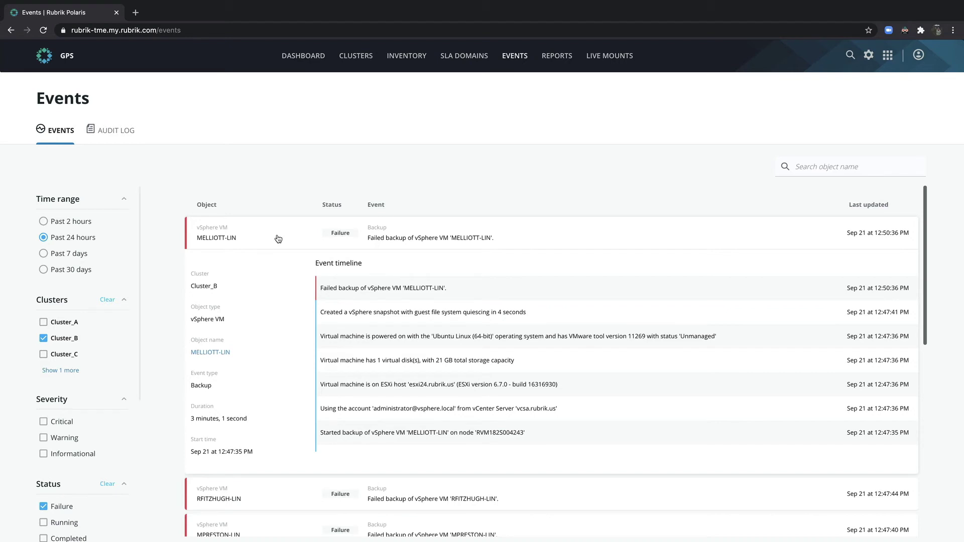
click(278, 239)
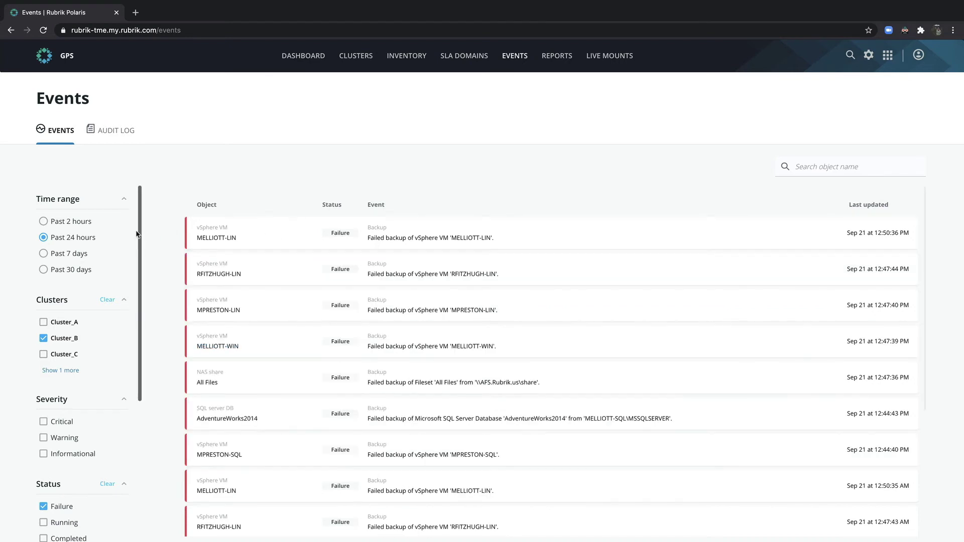
Widen the event filters to Critical and Warning severity, Running status and Cluster_C, then open Reports
scroll(94, 250, down, 5)
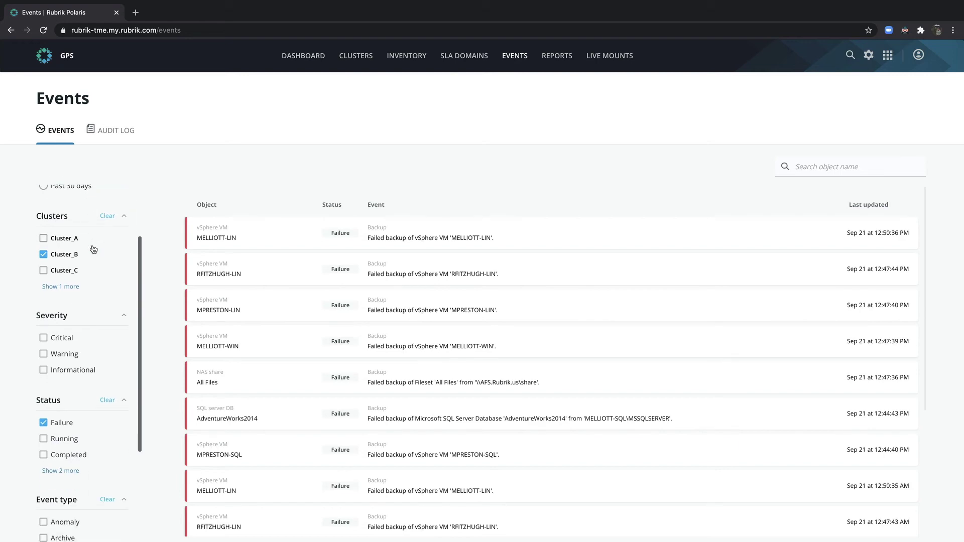
click(66, 307)
click(63, 323)
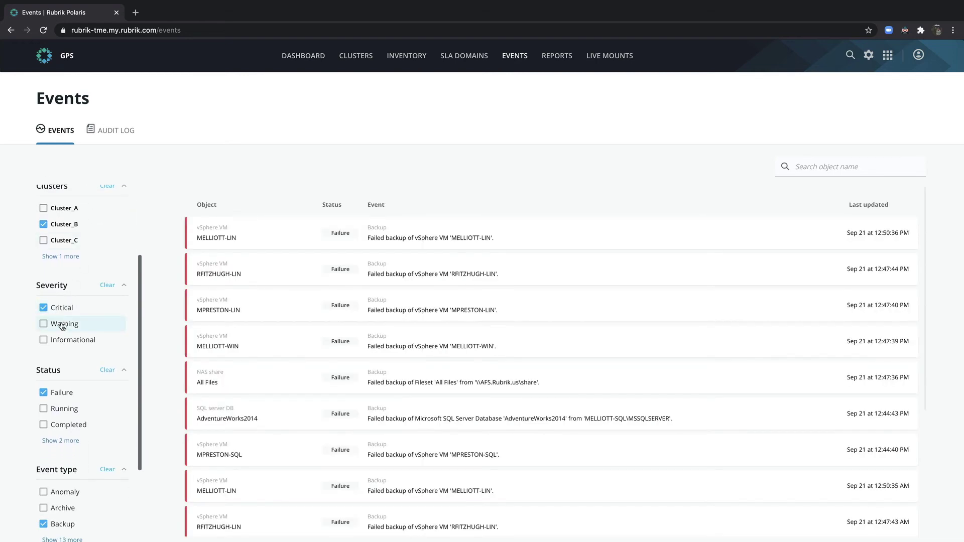
click(63, 409)
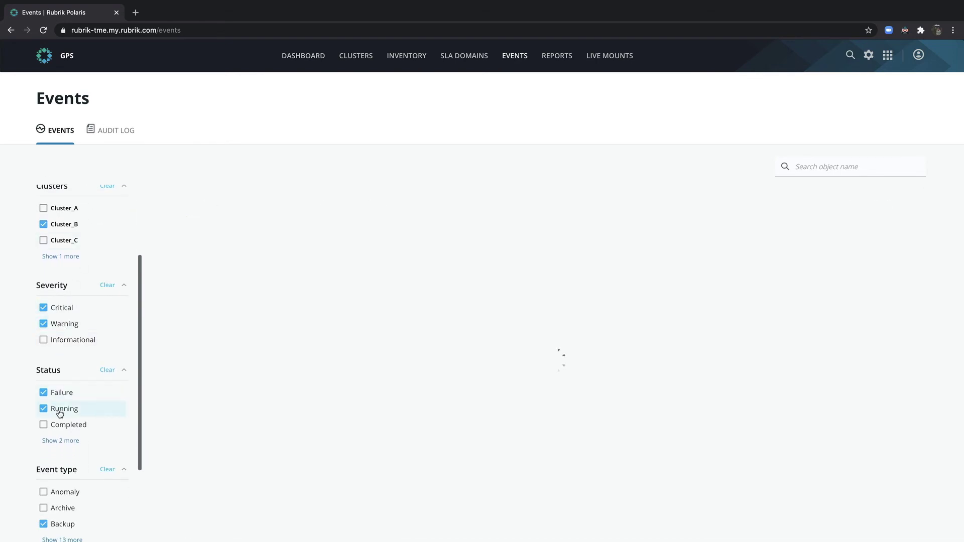
click(66, 241)
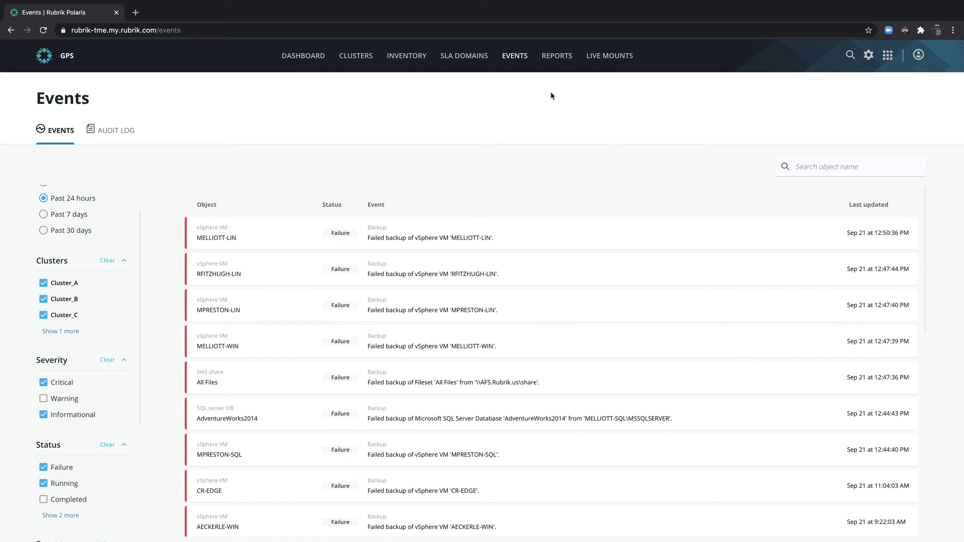
click(558, 59)
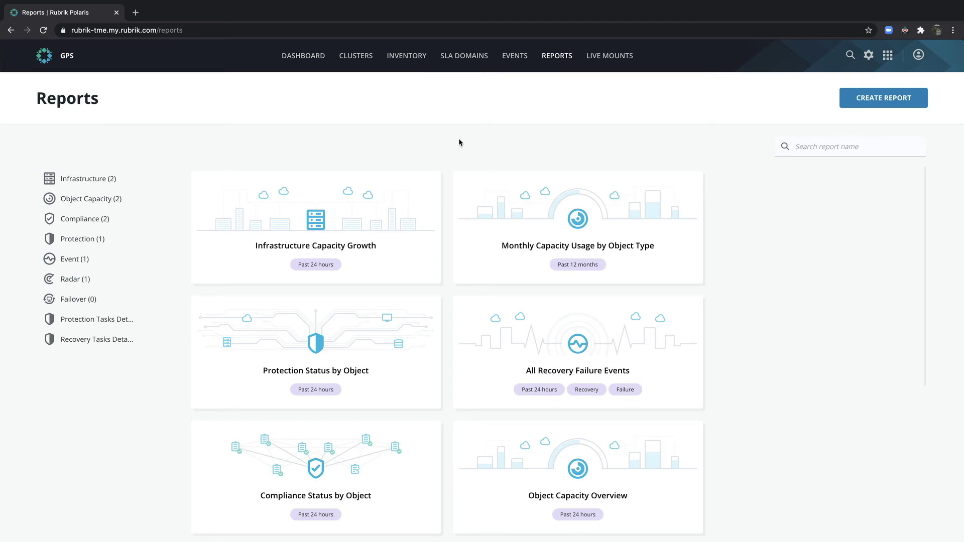
Filter the Monthly Capacity Usage by Object Type report to AHV VM, vSphere VM and vCD vApp
click(488, 220)
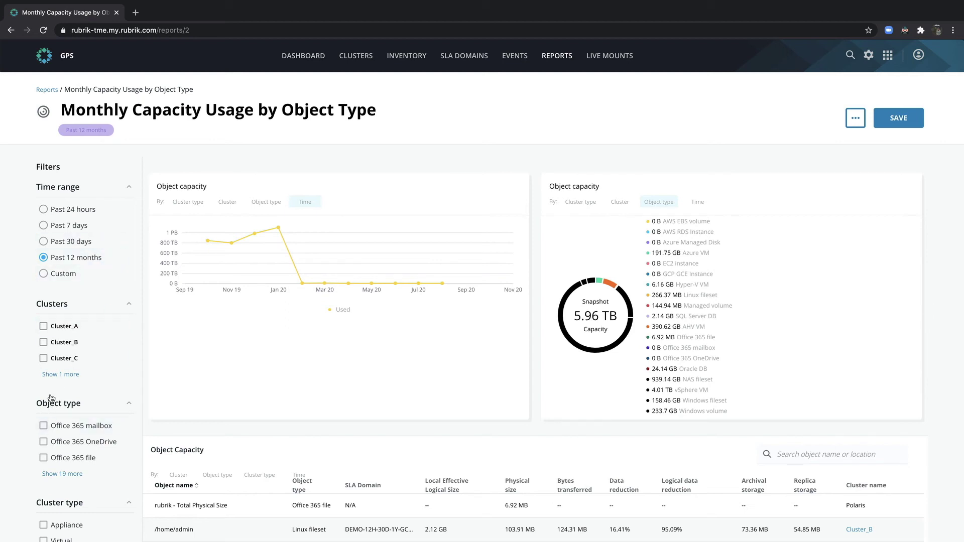
scroll(58, 363, down, 2)
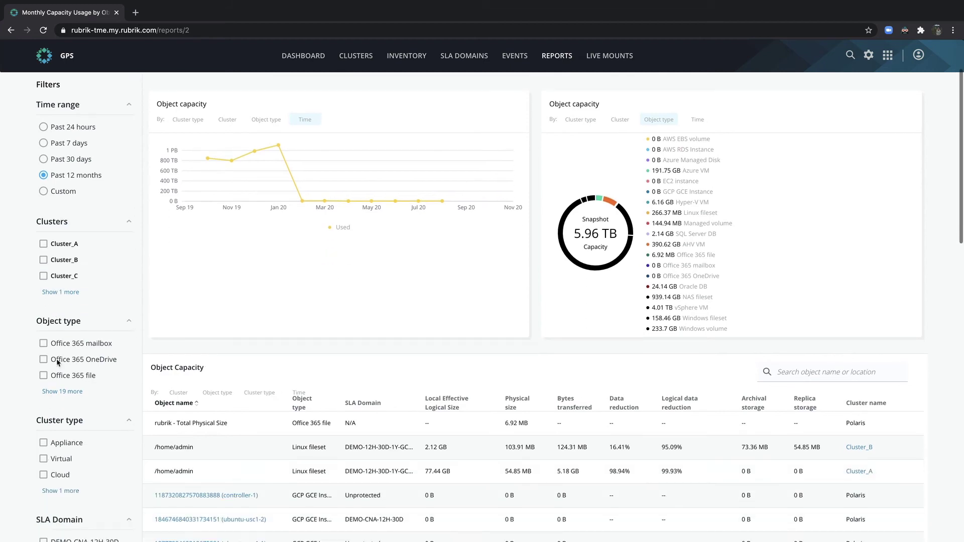
click(62, 392)
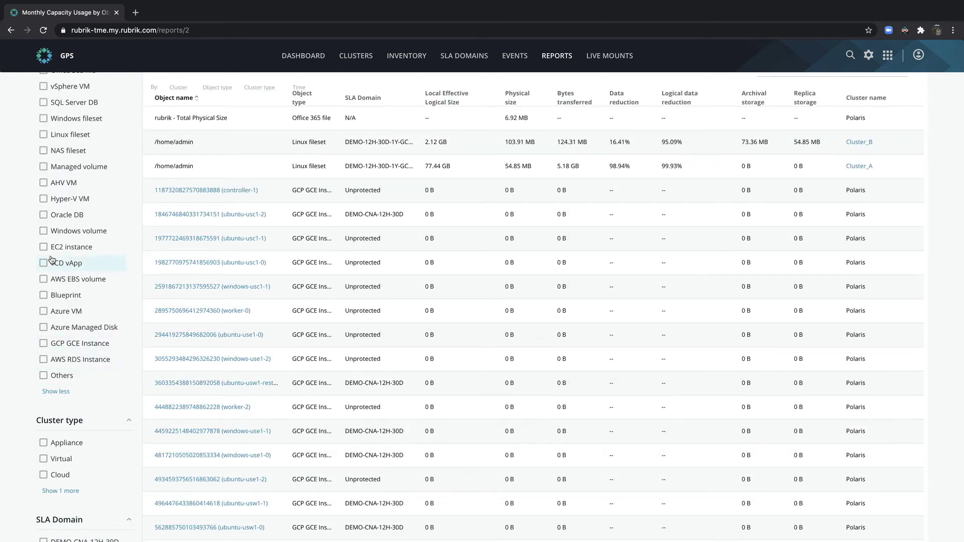
scroll(51, 255, up, 3)
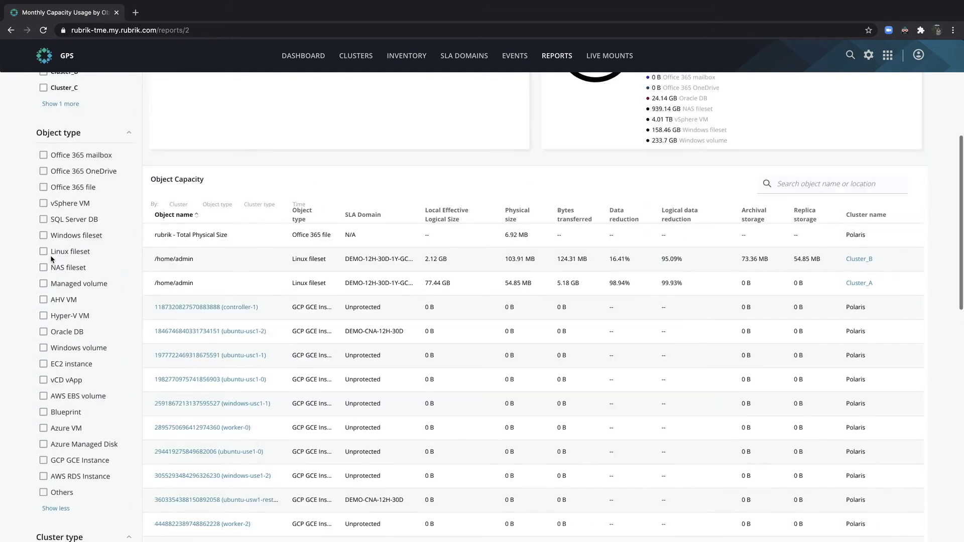
click(43, 303)
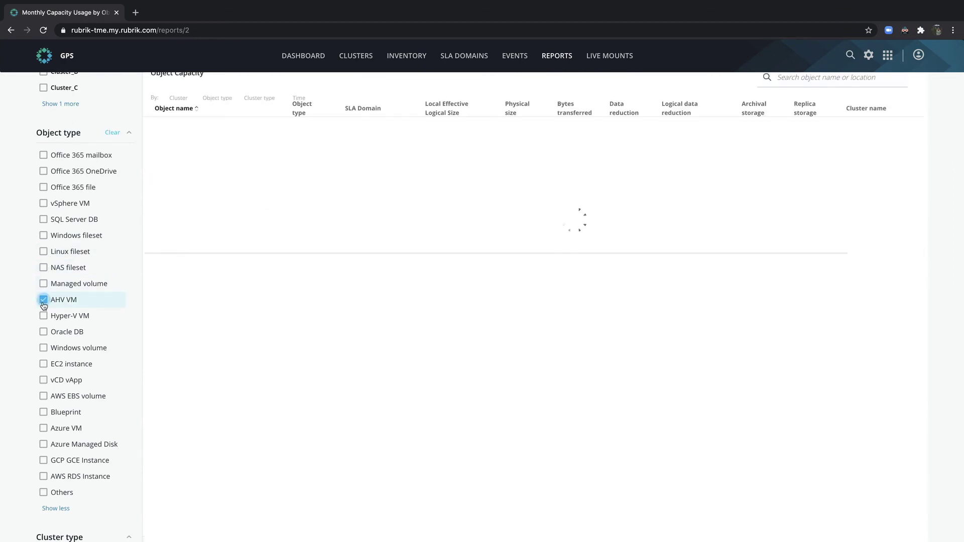
click(43, 204)
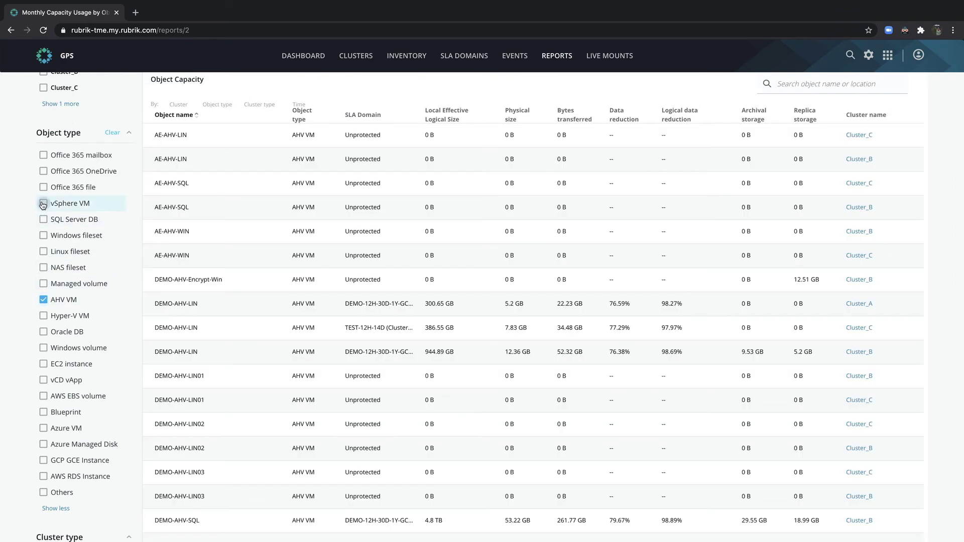
click(43, 381)
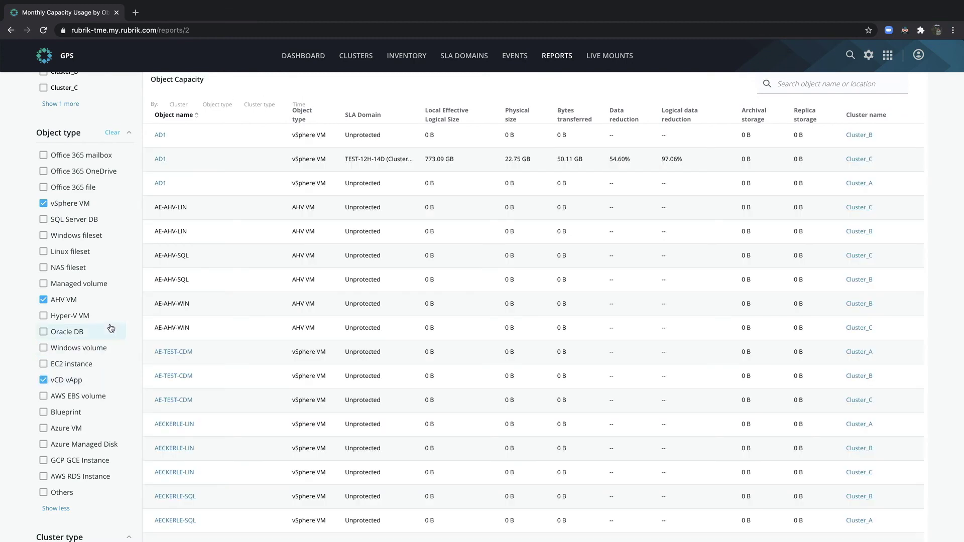
scroll(110, 327, up, 4)
scroll(110, 324, up, 3)
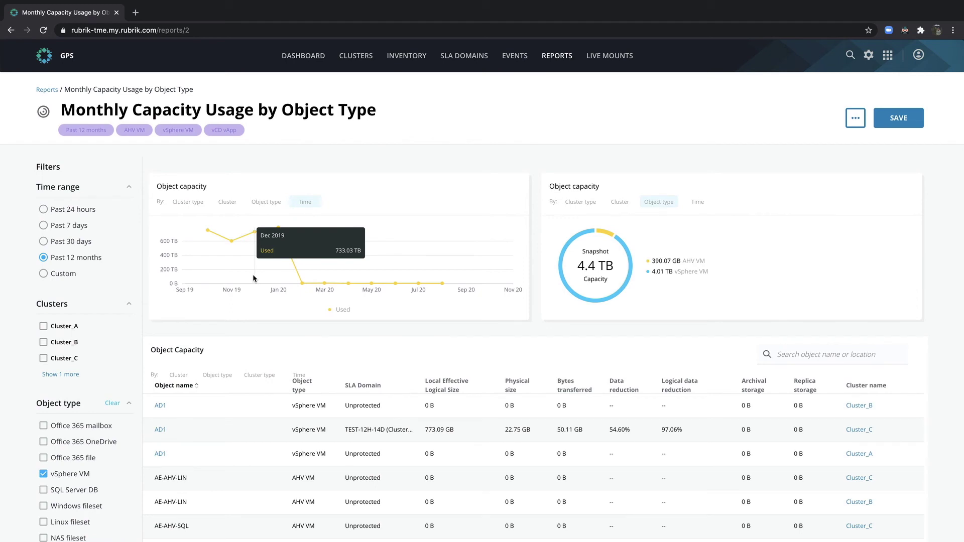
click(266, 202)
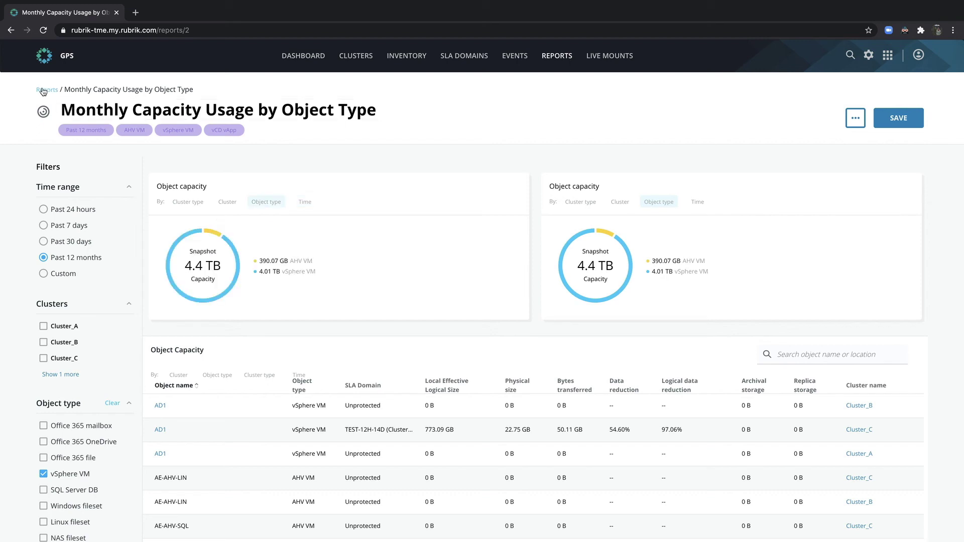
Start a new Protection report from the Reports page
click(45, 89)
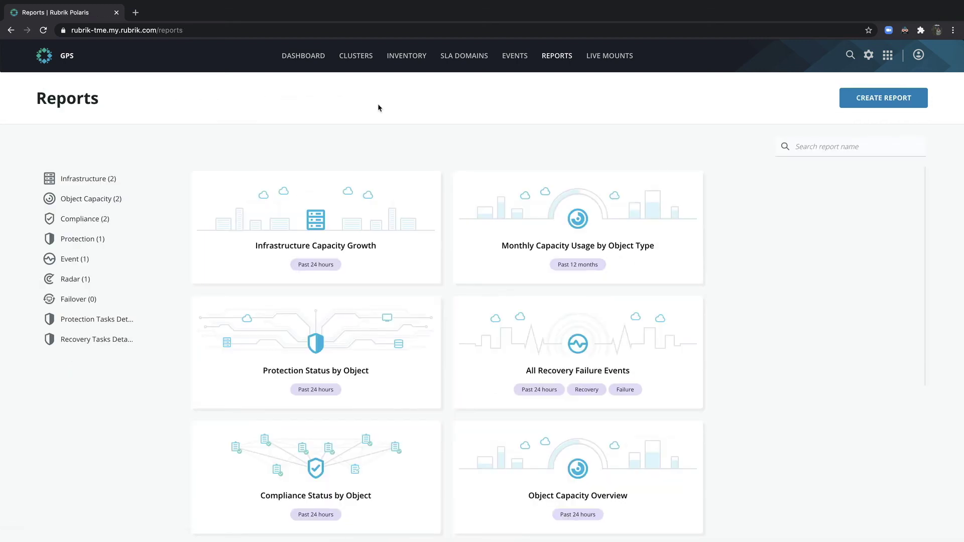
click(885, 105)
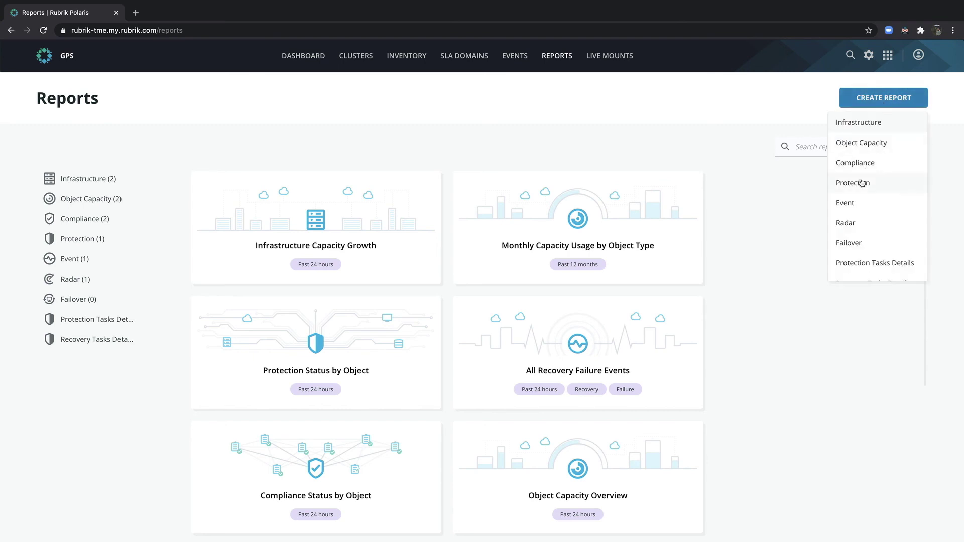
click(862, 182)
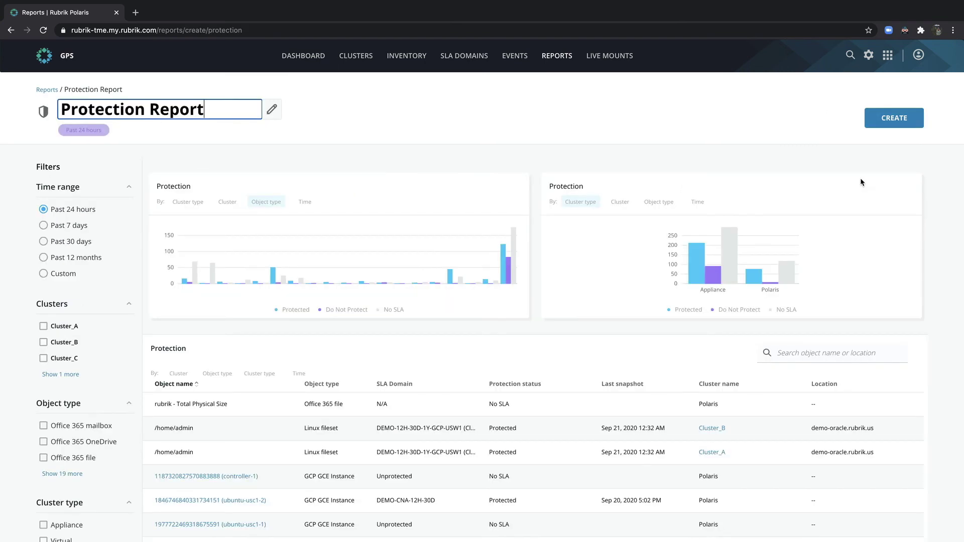
Limit the report to the past 7 days, Cluster_A and Cluster_B, and vSphere VMs only
click(44, 226)
click(44, 343)
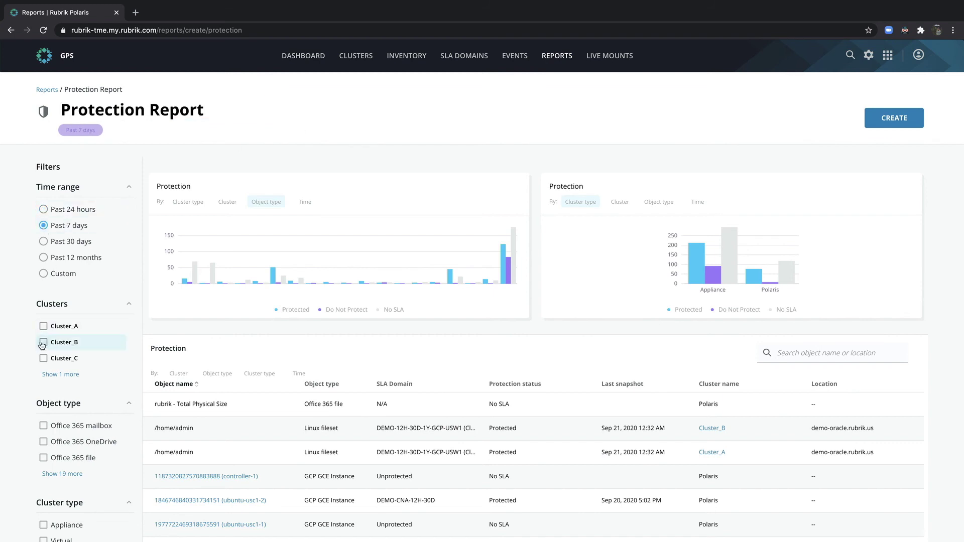
click(43, 327)
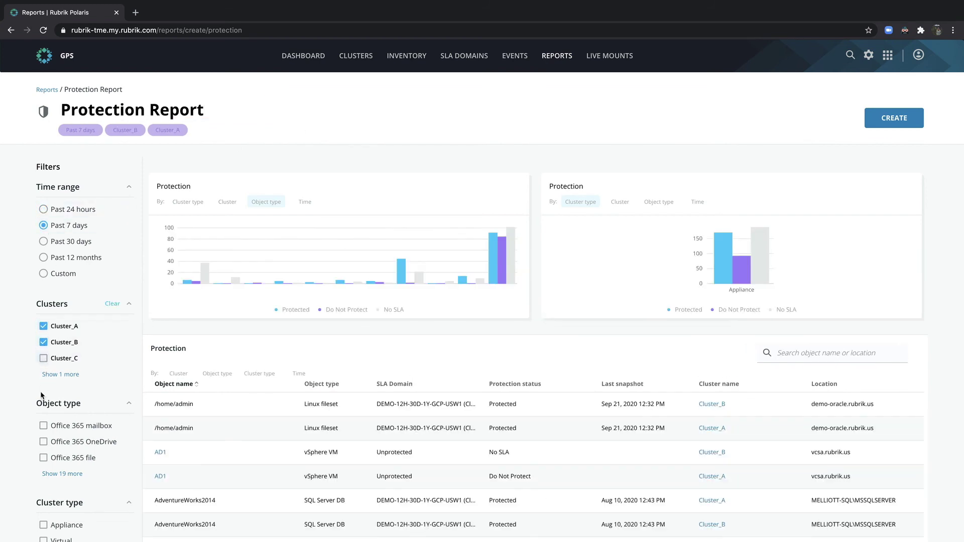
scroll(46, 440, down, 1)
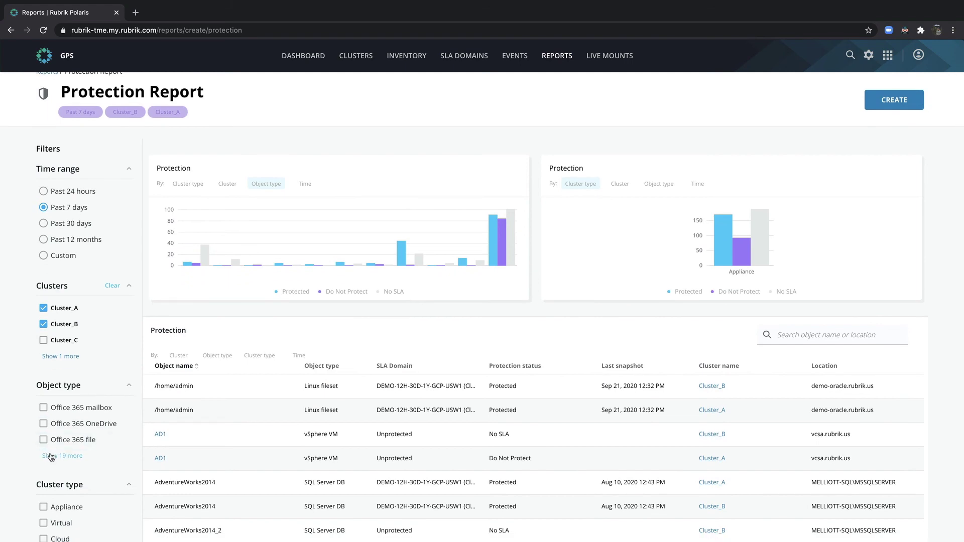
click(50, 455)
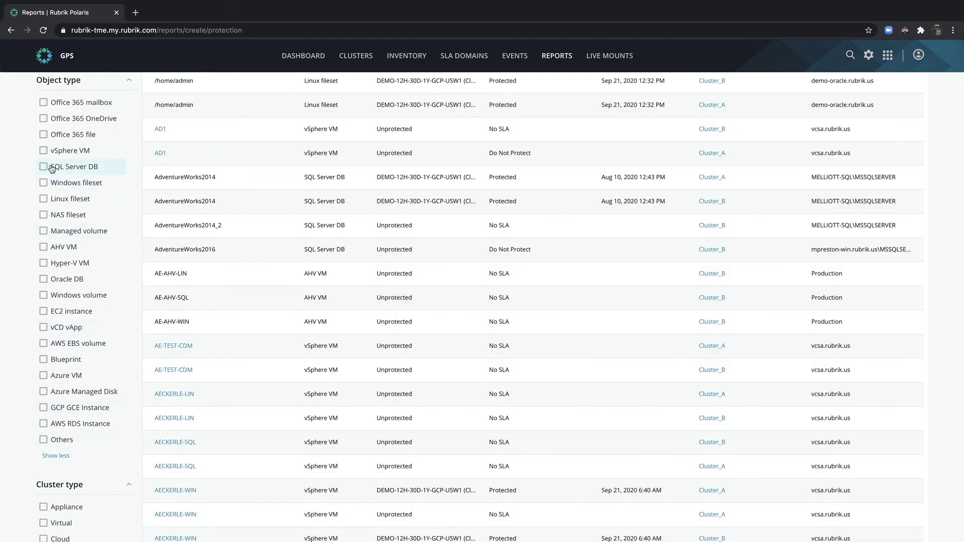
click(43, 150)
click(56, 455)
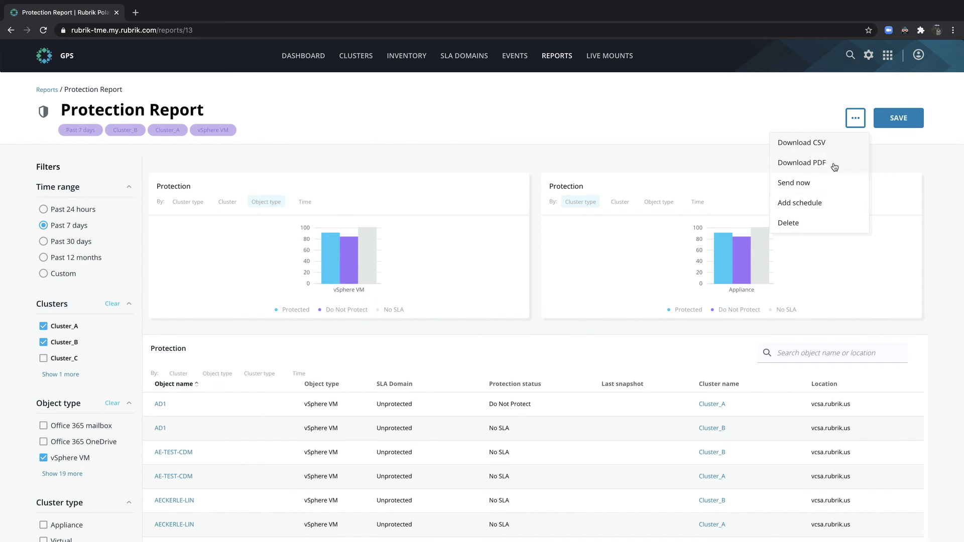
Dismiss the saved Protection Report's extra options menu without choosing an option
click(830, 109)
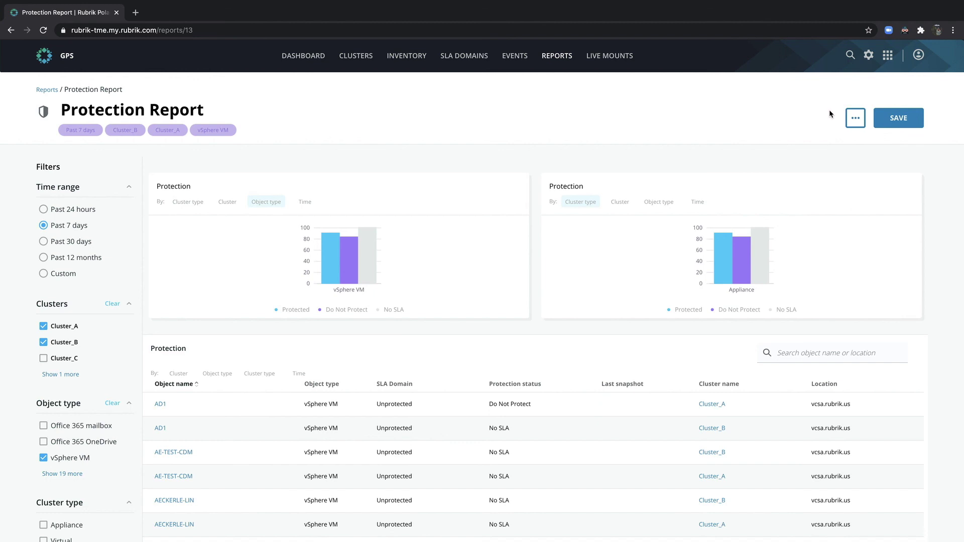